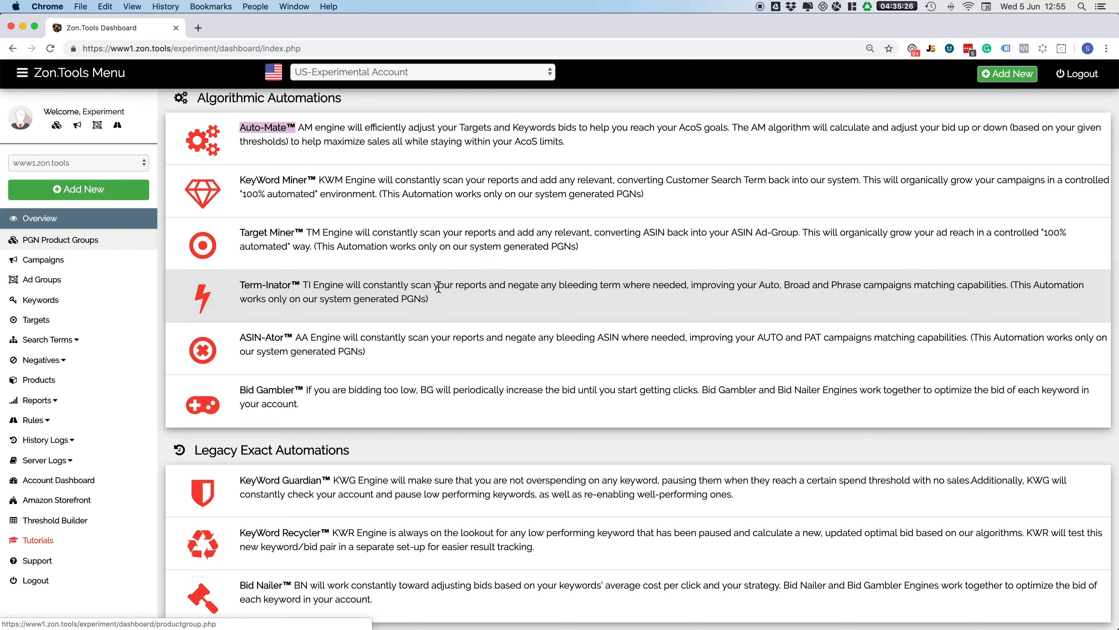
Step: Review the Legacy Exact Automations section of the dashboard overview, highlighting its KeyWord Guardian, KeyWord Recycler and Bid Nailer descriptions
click(282, 140)
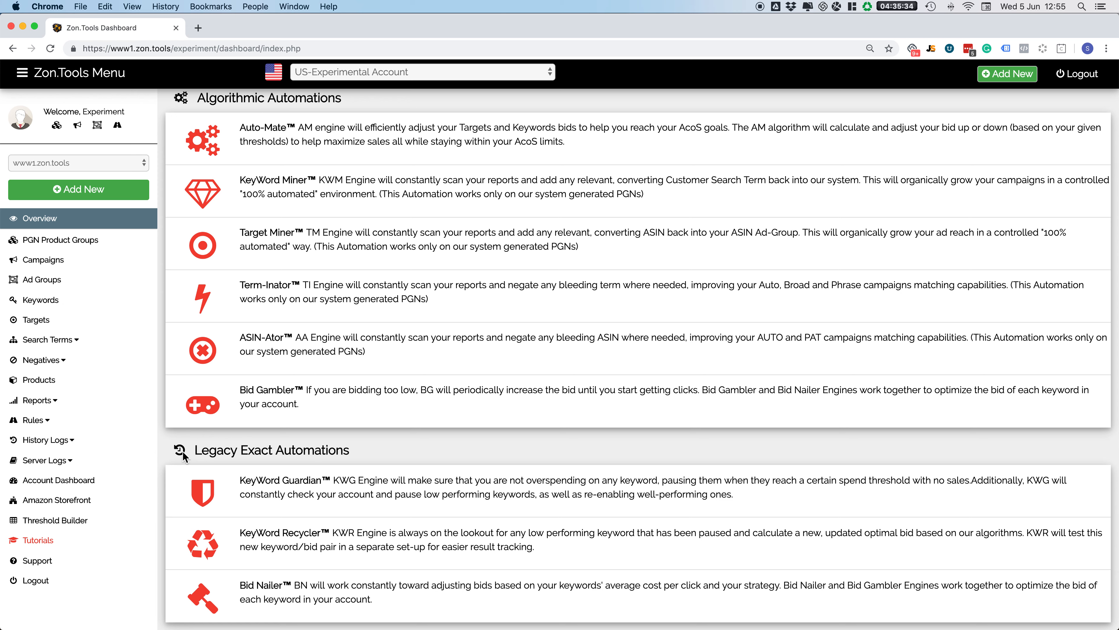
drag(182, 456, 371, 569)
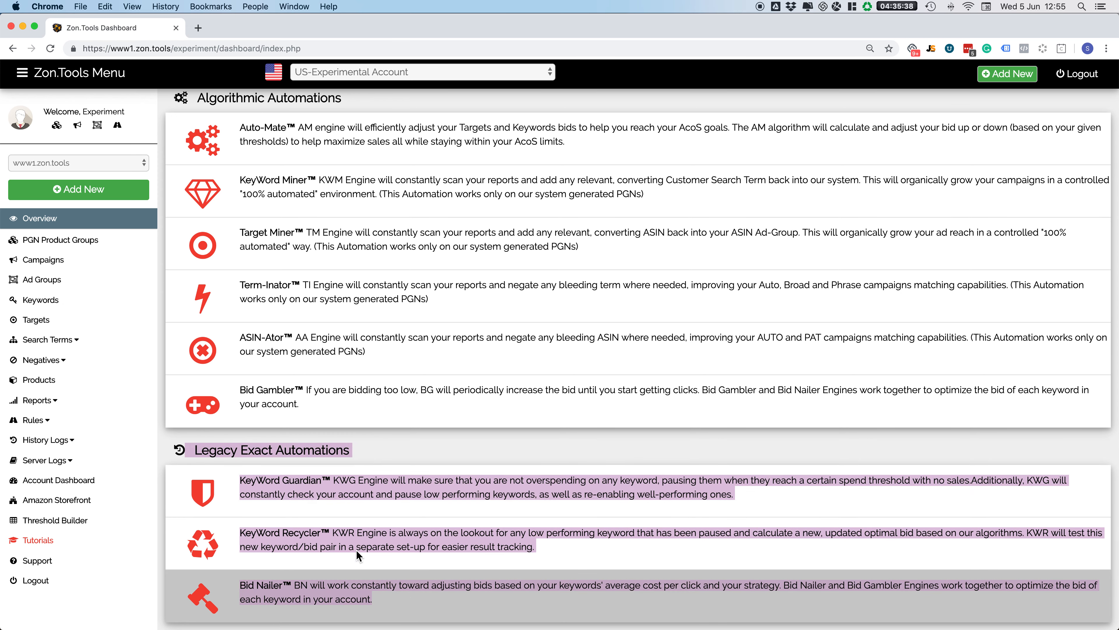
click(330, 471)
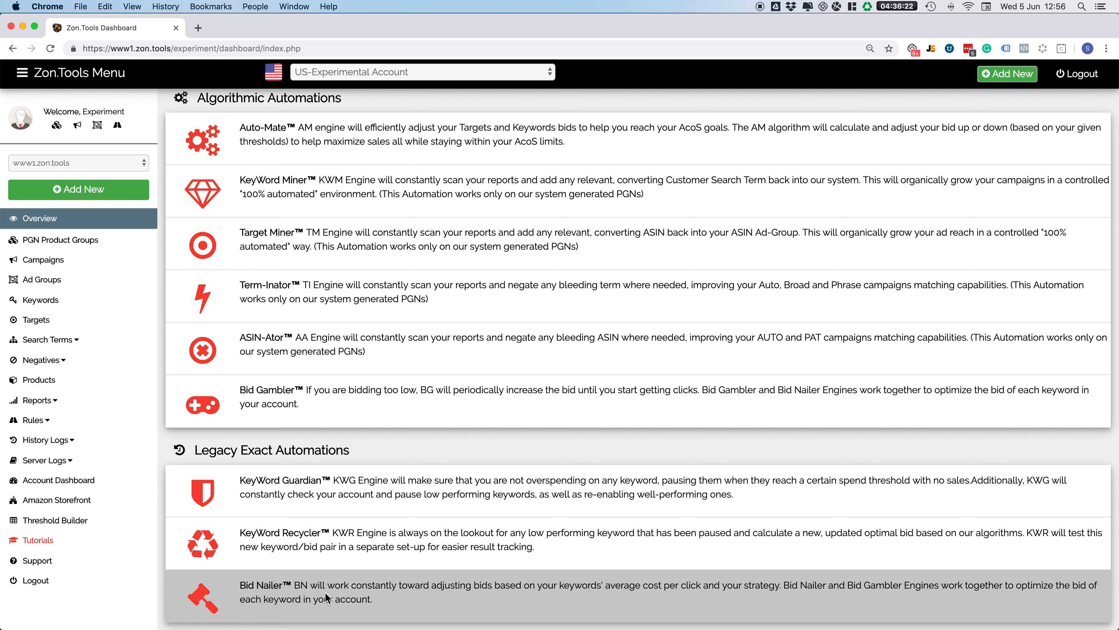
Step: Open the PGN Product Groups list and go to the EXACT campaign of the Test group
click(57, 264)
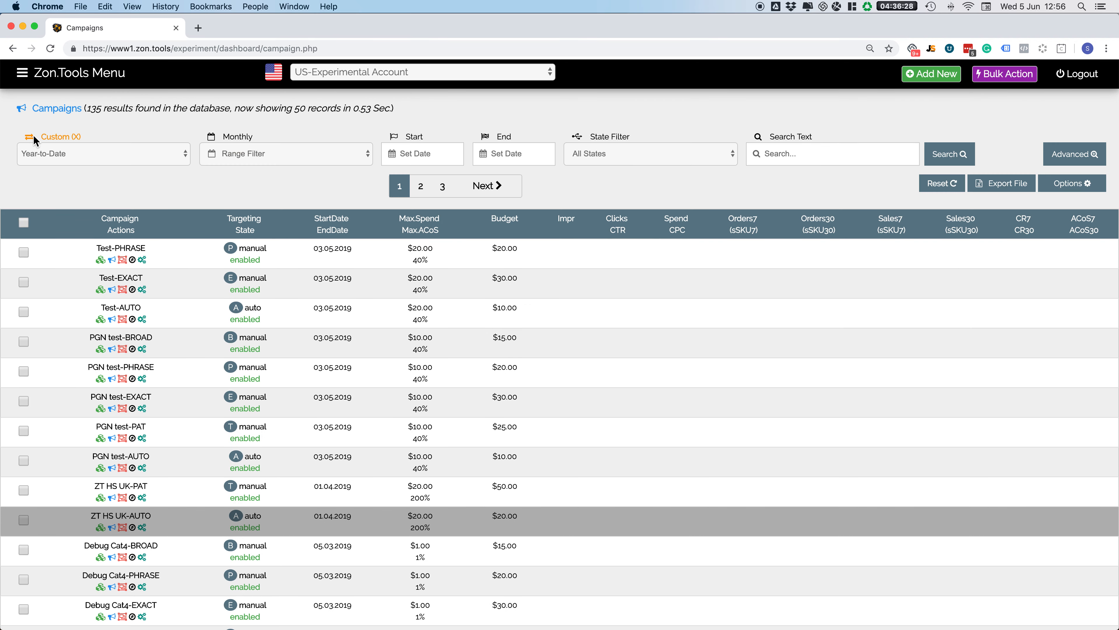
click(71, 72)
click(62, 268)
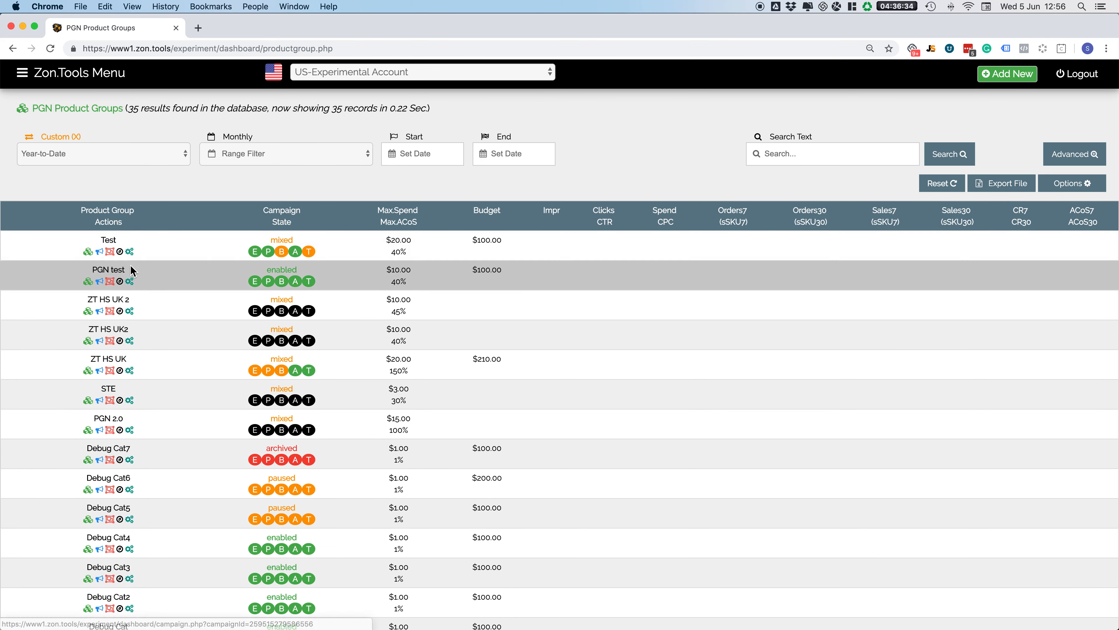
click(256, 251)
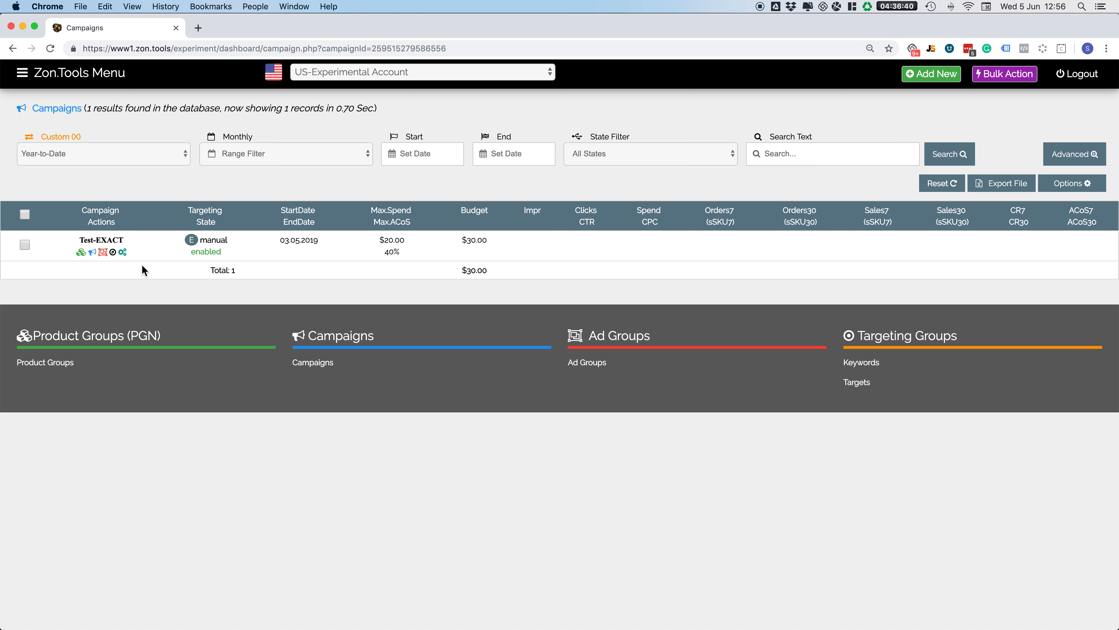
Step: Go from the Test-EXACT campaign to its EXACT-1-Test ad group and open that ad group's keywords
click(103, 253)
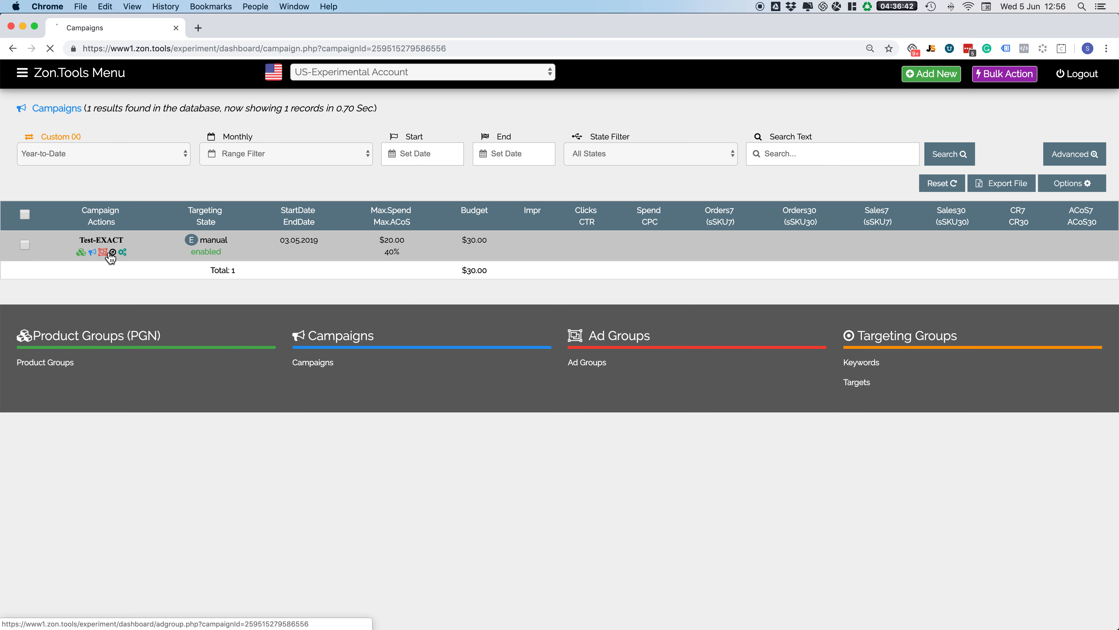
click(114, 253)
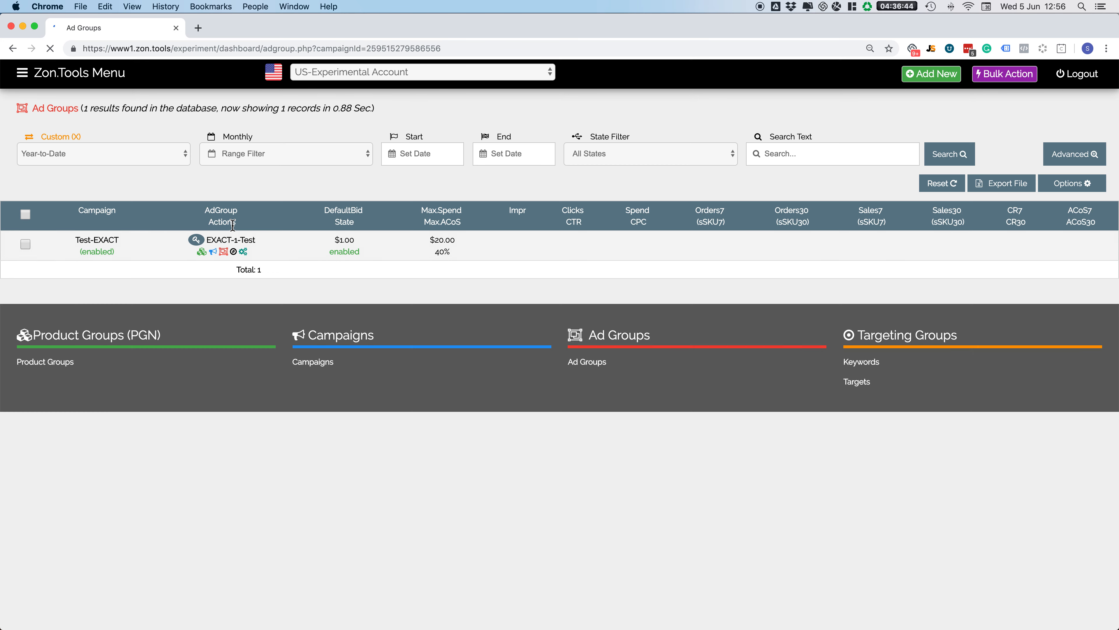
click(233, 252)
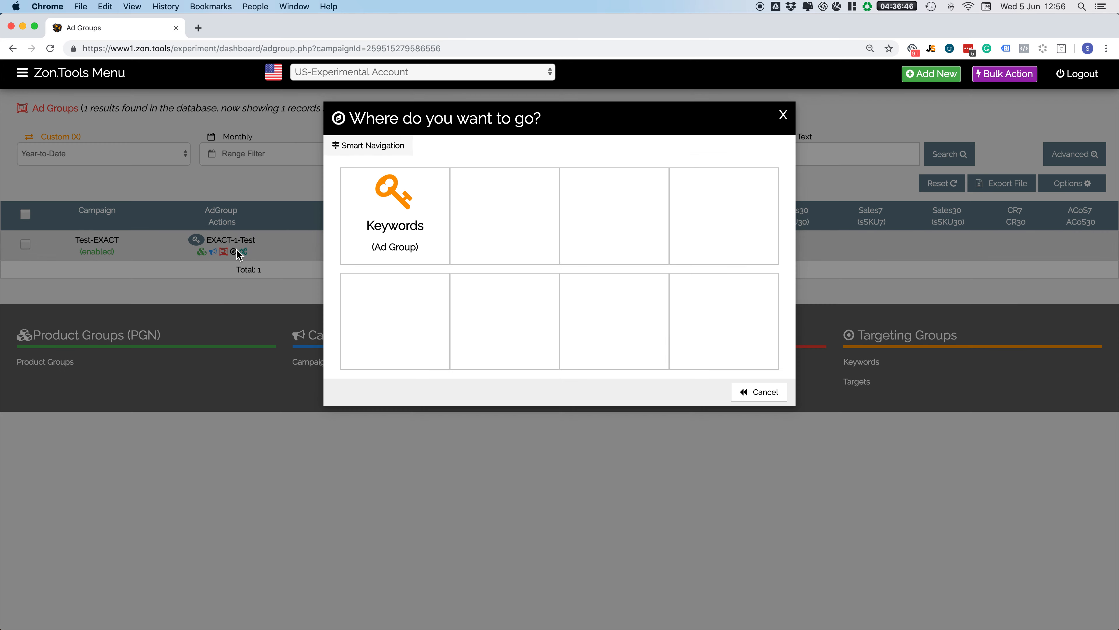
click(392, 238)
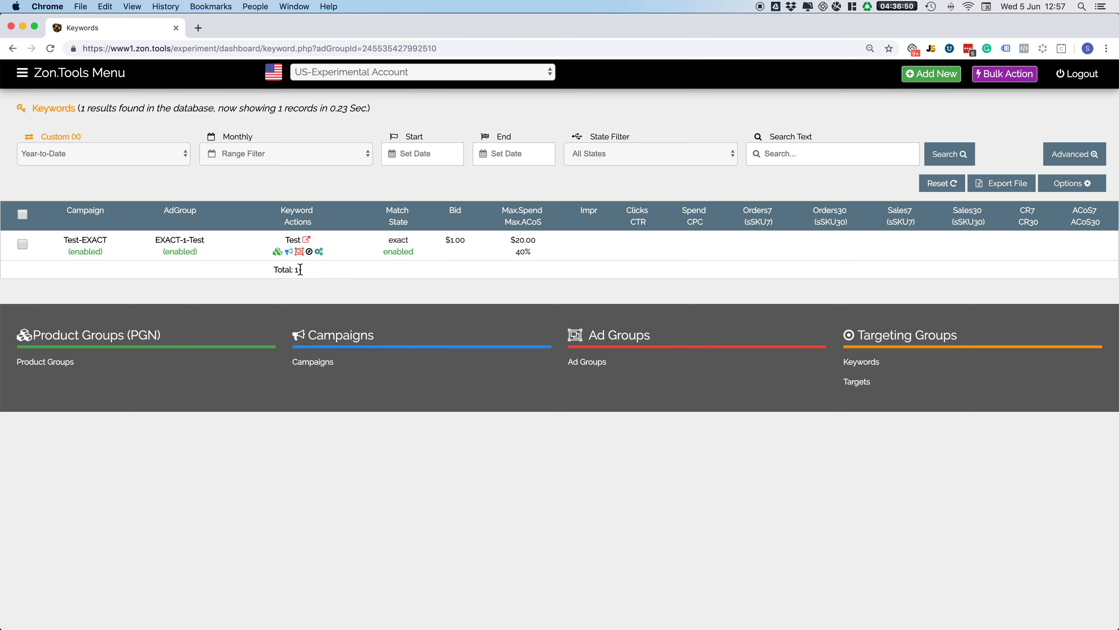
Step: Open the rules of the Test keyword and switch Legacy Exact Automation off, reading the option's explanation
click(320, 251)
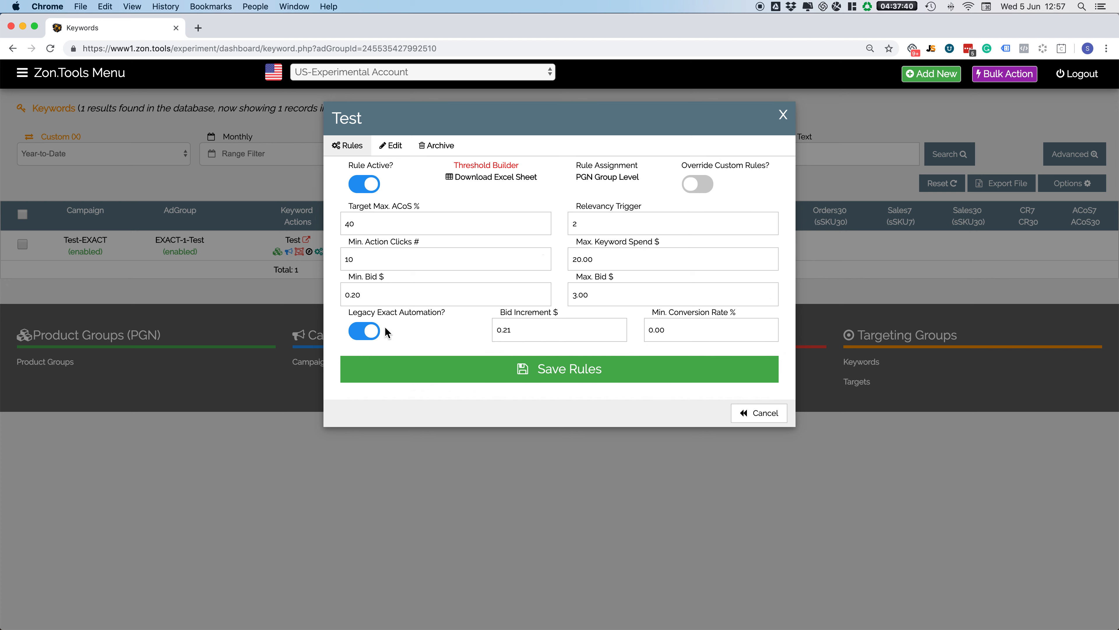
mouse_move(386, 328)
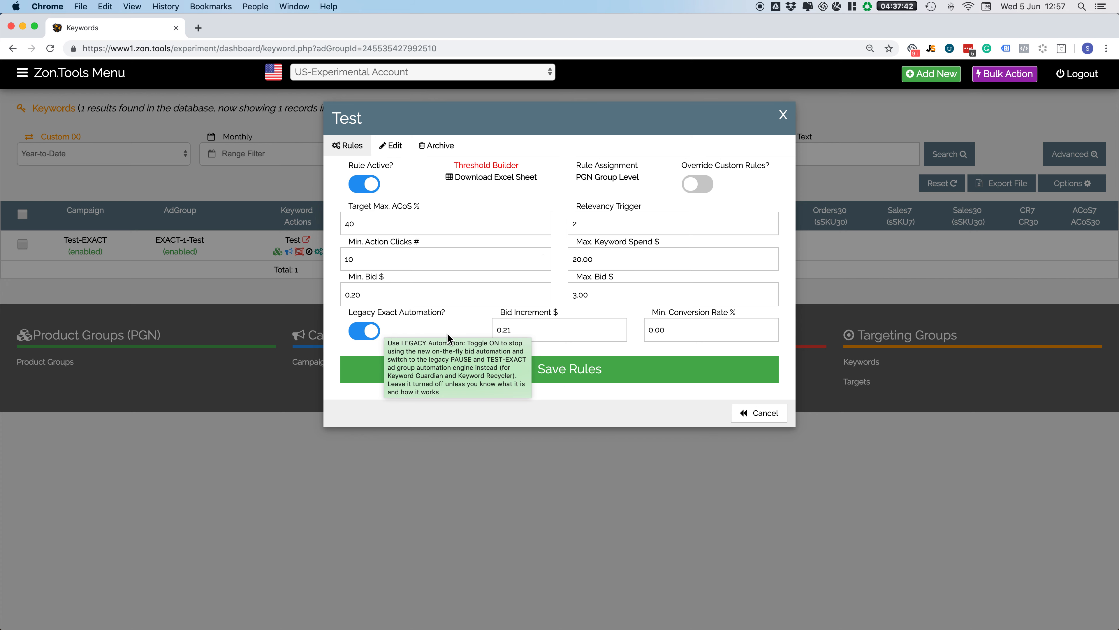
click(359, 328)
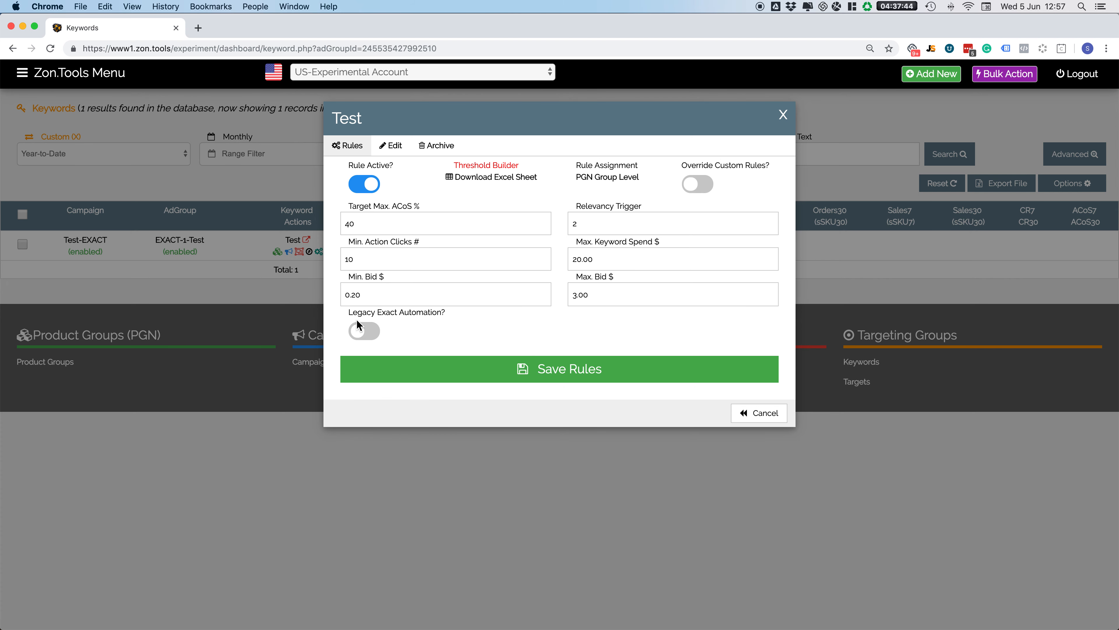
mouse_move(357, 321)
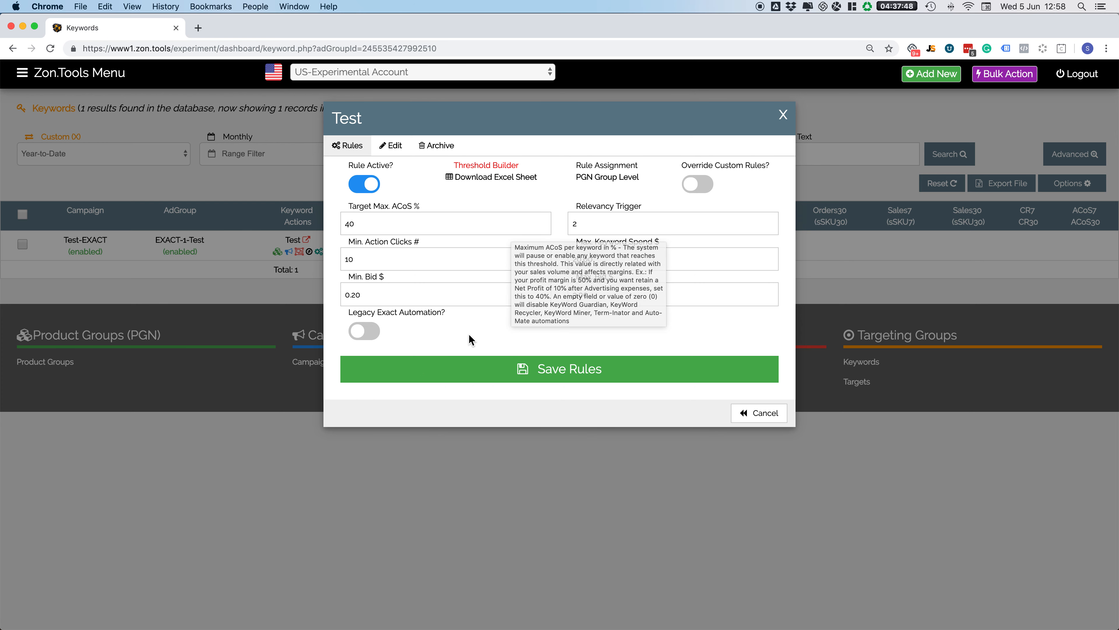
mouse_move(471, 340)
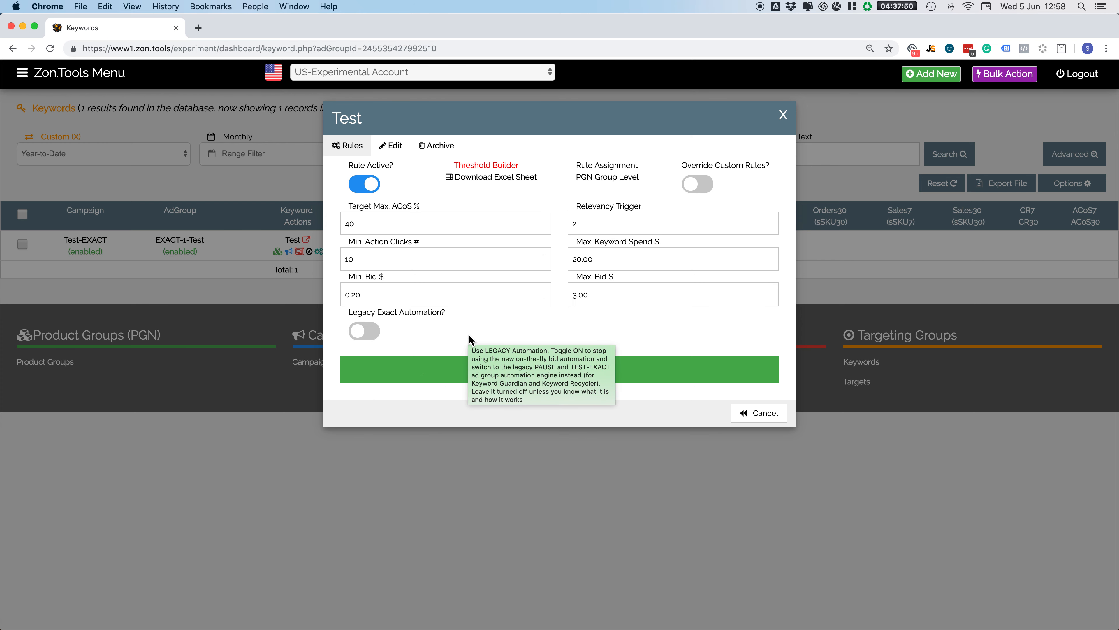
Step: Re-enable Legacy Exact Automation to inspect its Bid Increment and Min. Conversion Rate fields, switch it off again and close the rules without saving
click(365, 334)
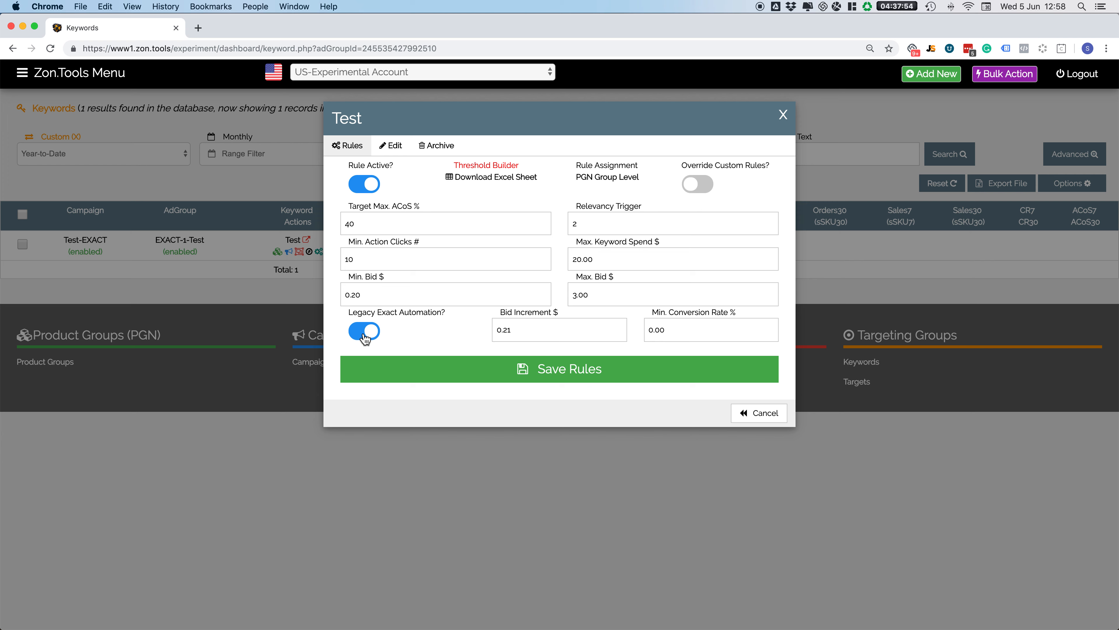
click(541, 336)
click(683, 327)
click(374, 331)
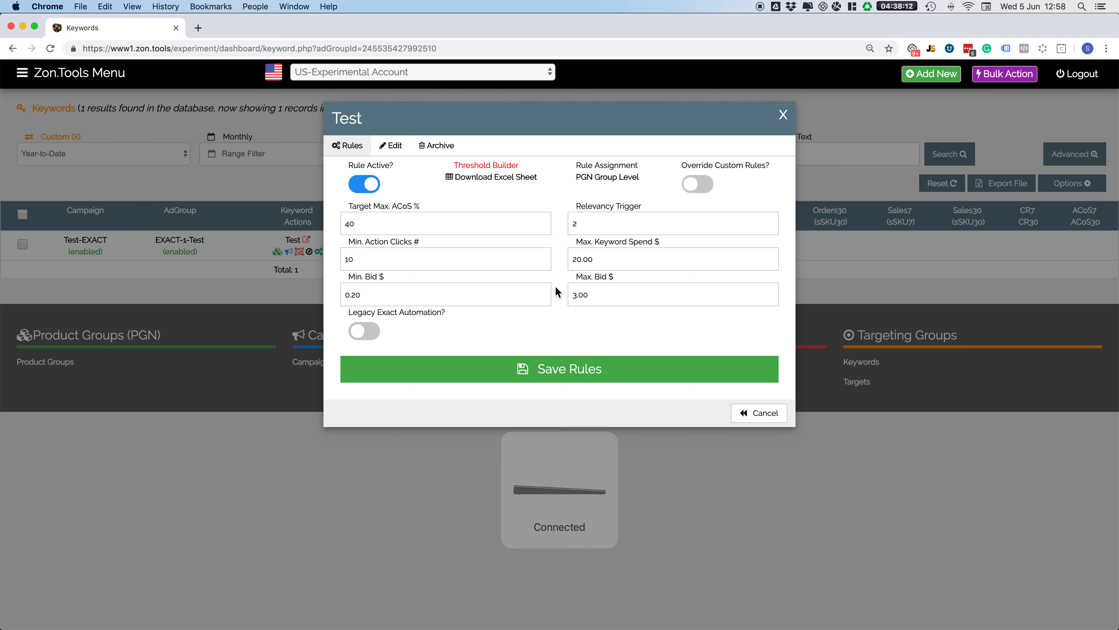
click(785, 122)
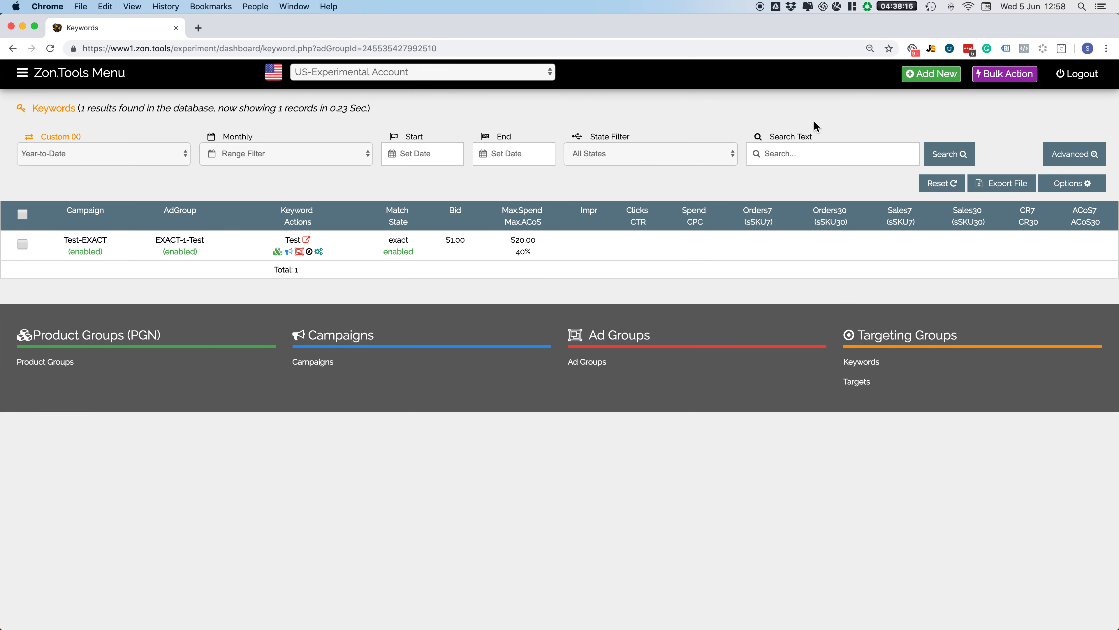
Step: Select the Test keyword and turn on Edit Exact Rule in the Bulk Rule Editor of the keyword bulk actions
click(28, 246)
click(1020, 81)
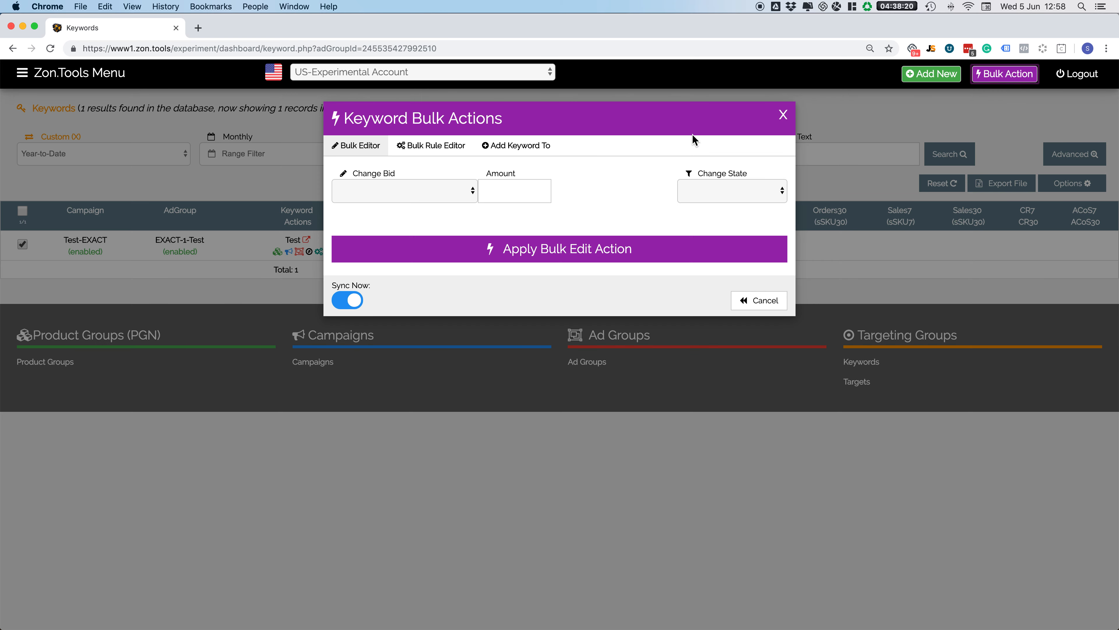
click(459, 154)
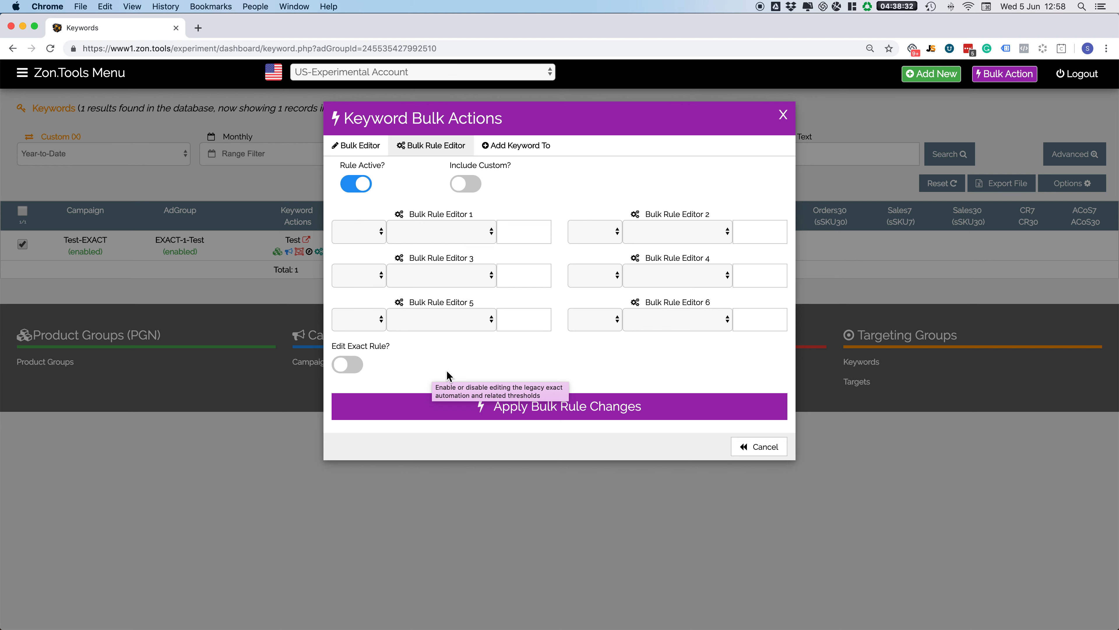
click(352, 369)
click(353, 369)
click(355, 369)
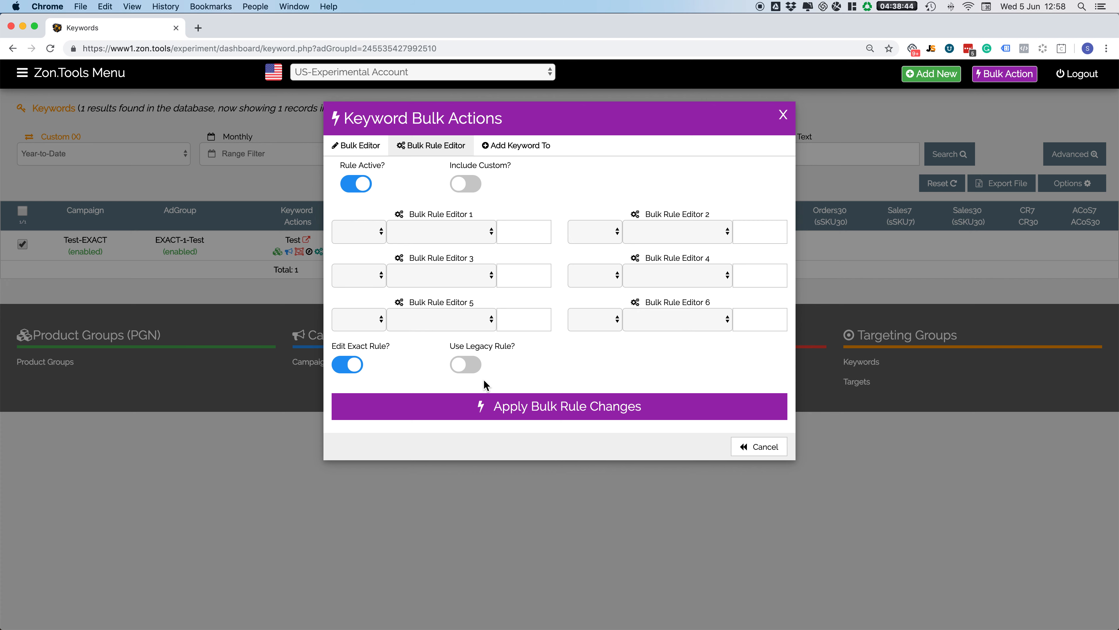
Step: Turn on Use Legacy Rule, inspect its Bid Increment and Min. Conv. Rate fields, and close the bulk actions without applying anything
mouse_move(483, 380)
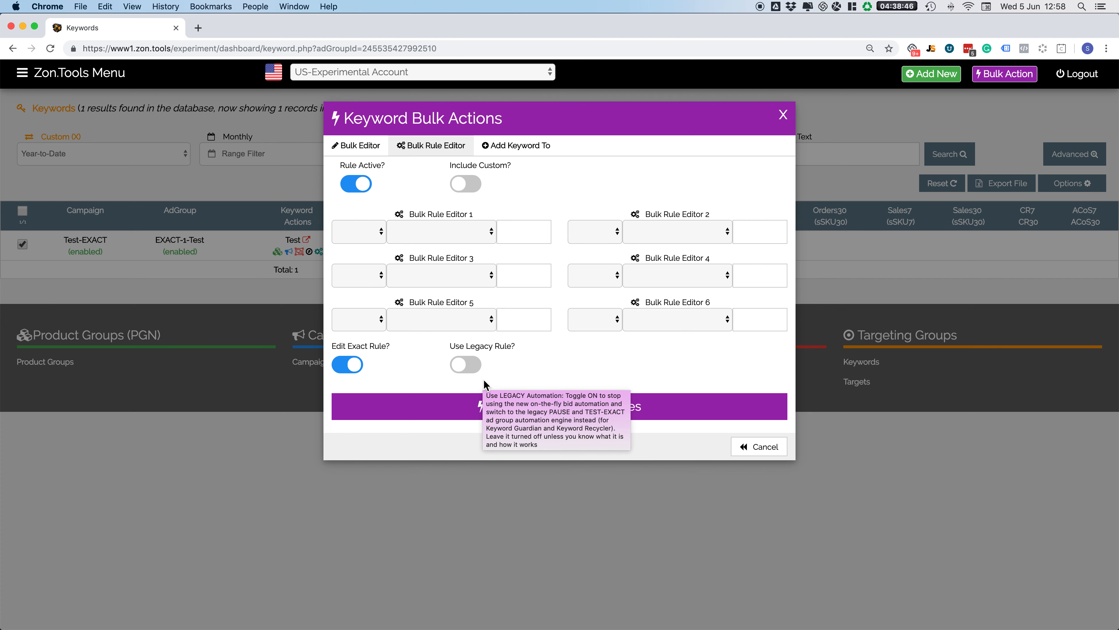
click(463, 366)
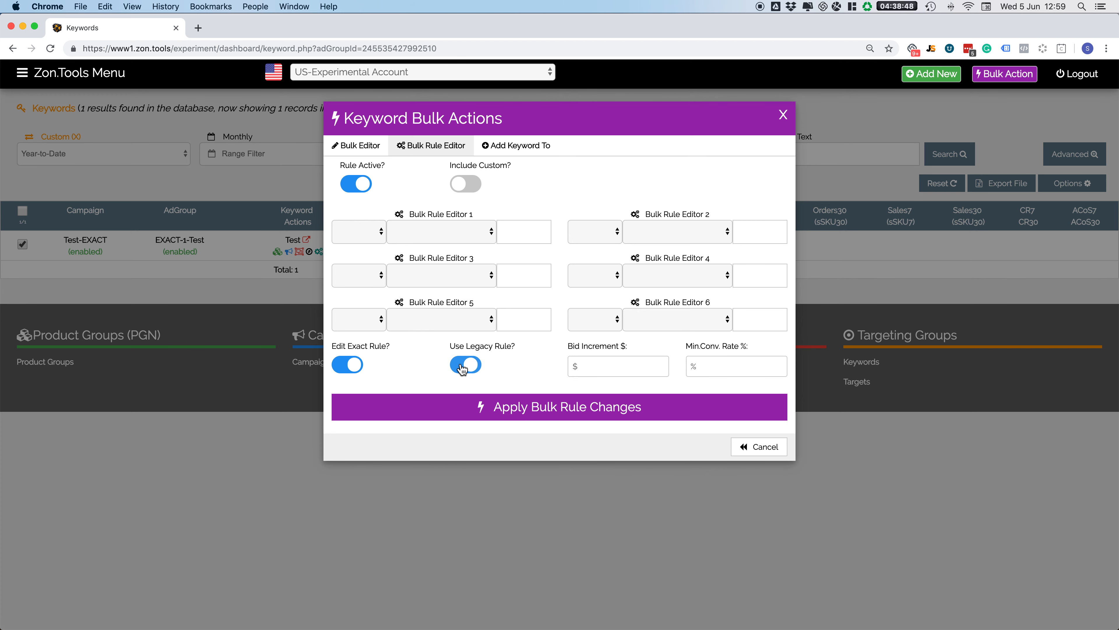
click(592, 366)
click(715, 364)
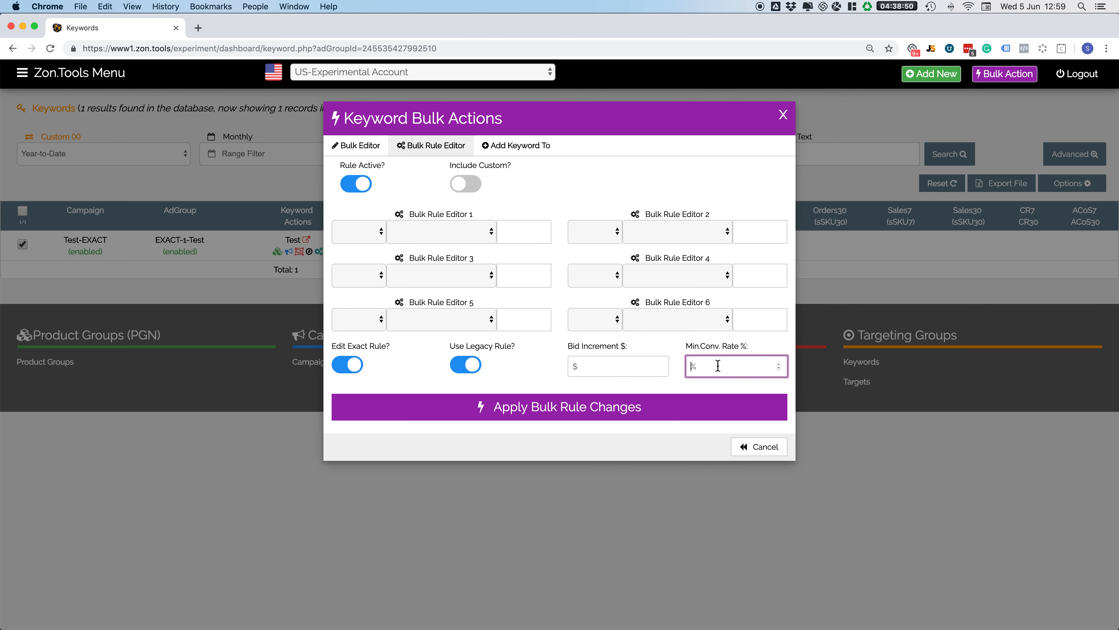
click(645, 364)
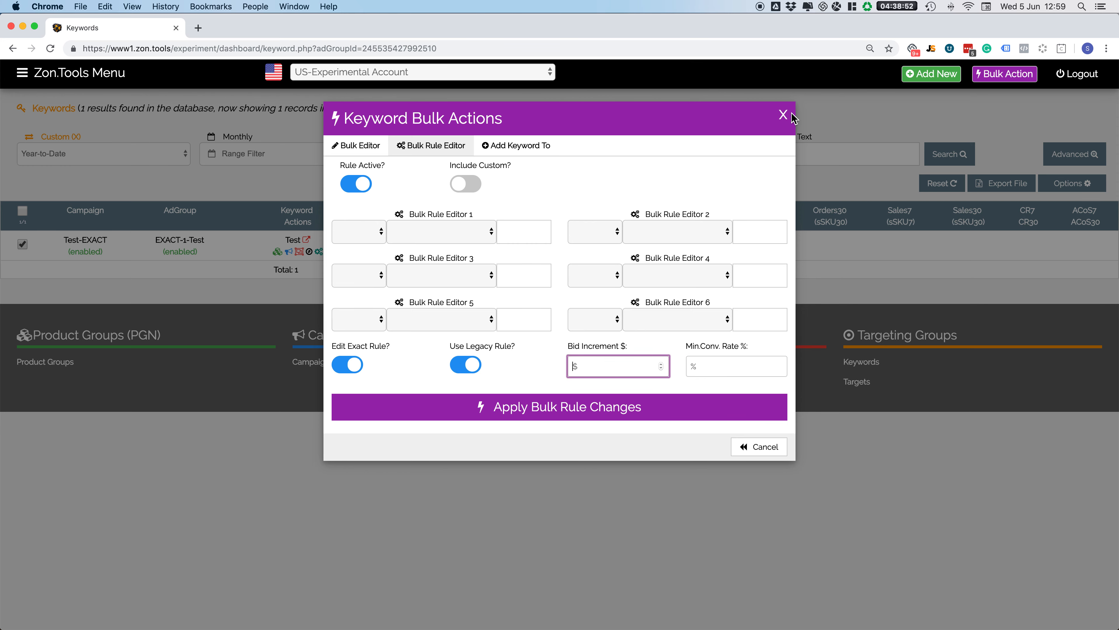
click(783, 115)
Step: Start adding a new product group (PGN) and turn on Use Legacy in its advanced settings
click(927, 74)
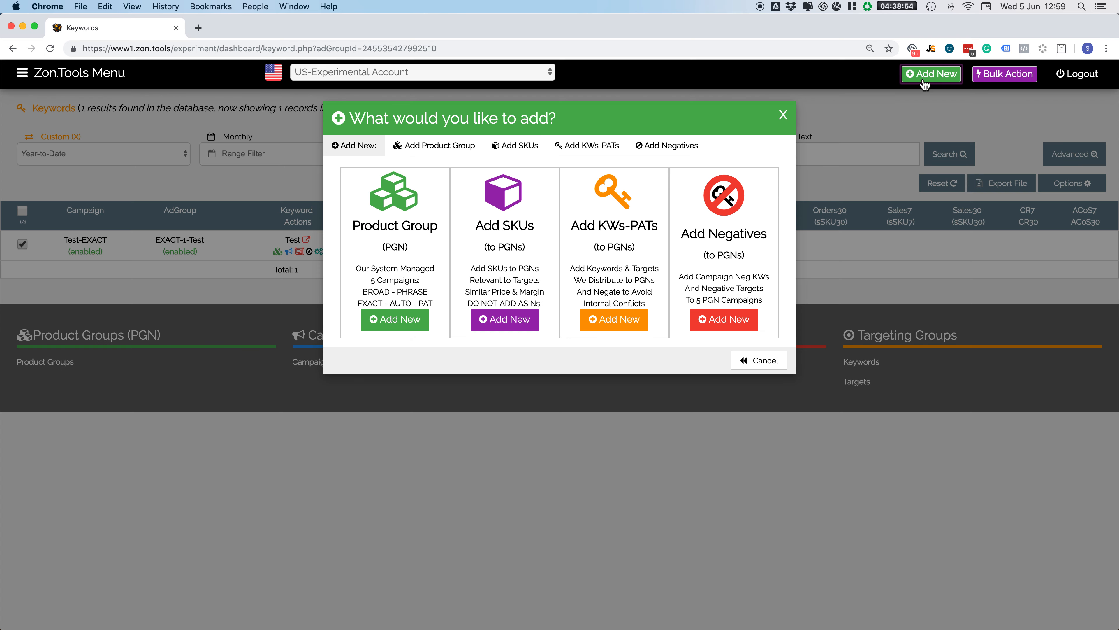
click(407, 293)
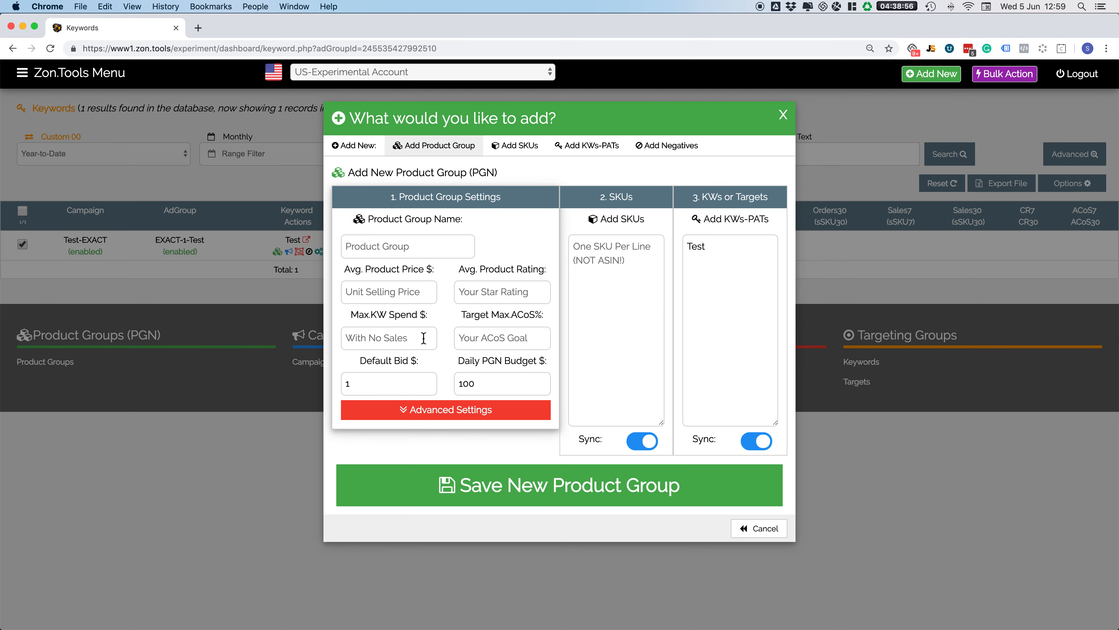
click(444, 410)
scroll(445, 412, down, 2)
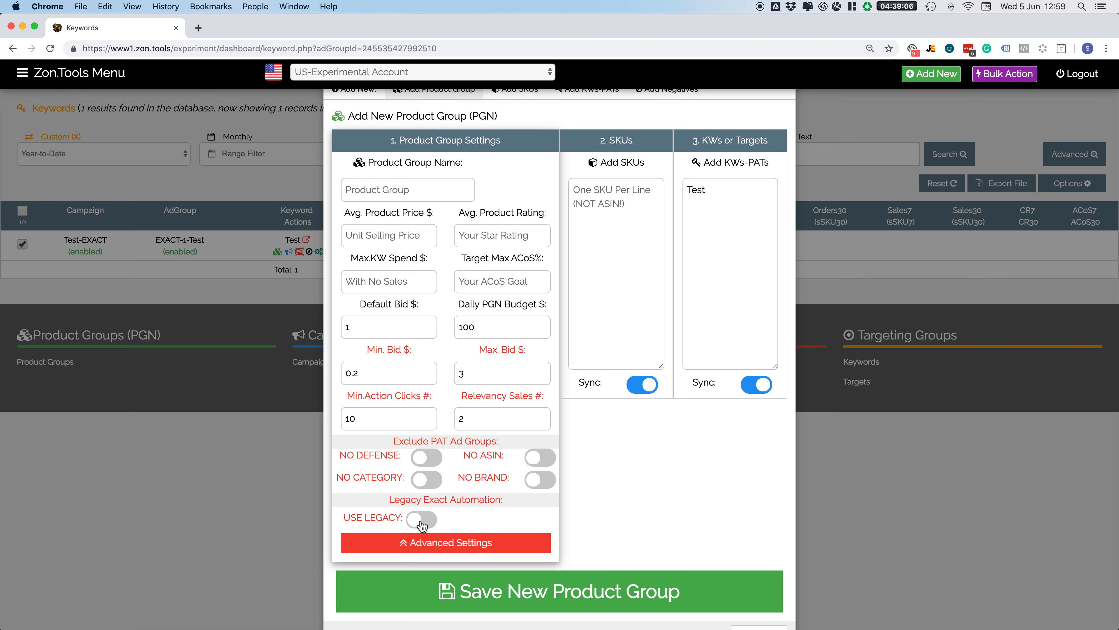
mouse_move(422, 526)
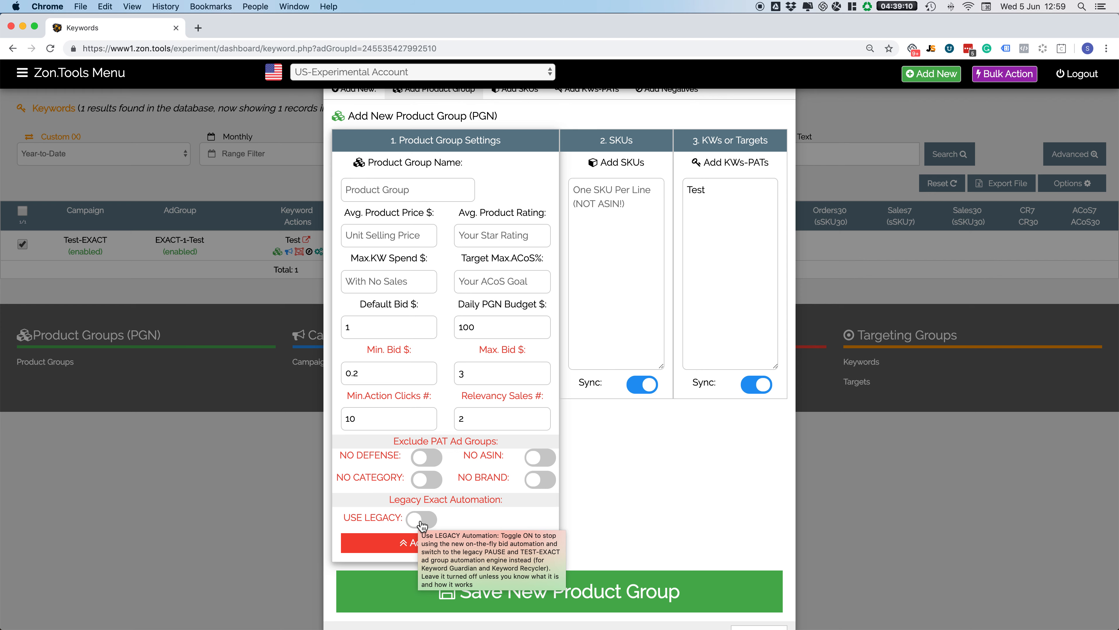
click(422, 522)
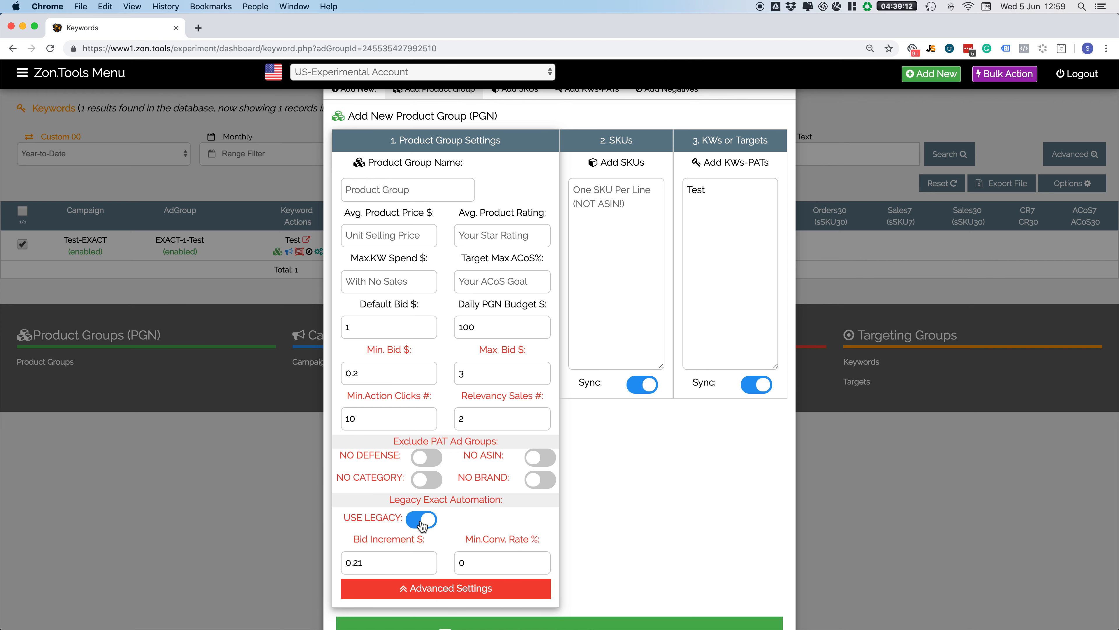
Step: Inspect the legacy Bid Increment and Min. Conv. Rate fields, turn Use Legacy off and close the new product group form without saving
scroll(402, 540, down, 1)
click(402, 540)
click(494, 554)
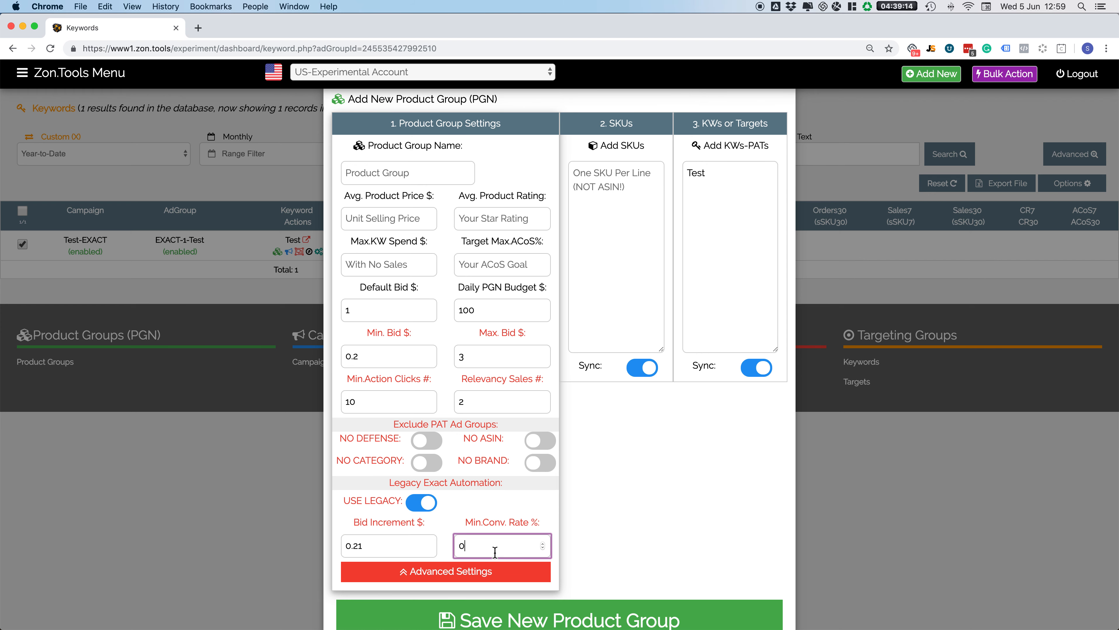
click(409, 550)
click(481, 549)
click(433, 508)
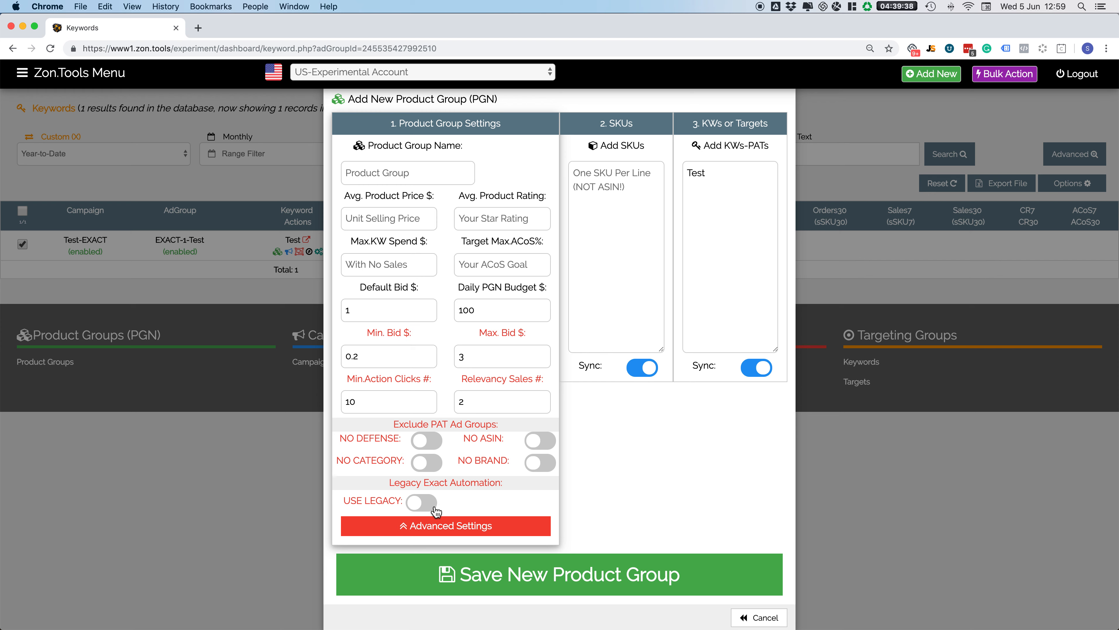
mouse_move(436, 512)
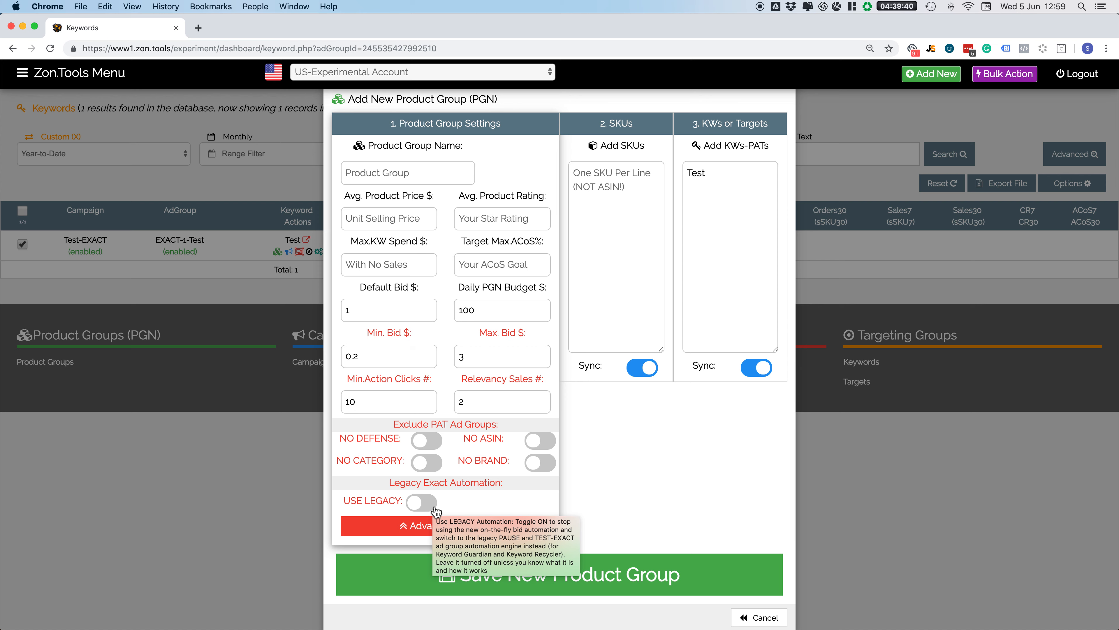
mouse_move(474, 399)
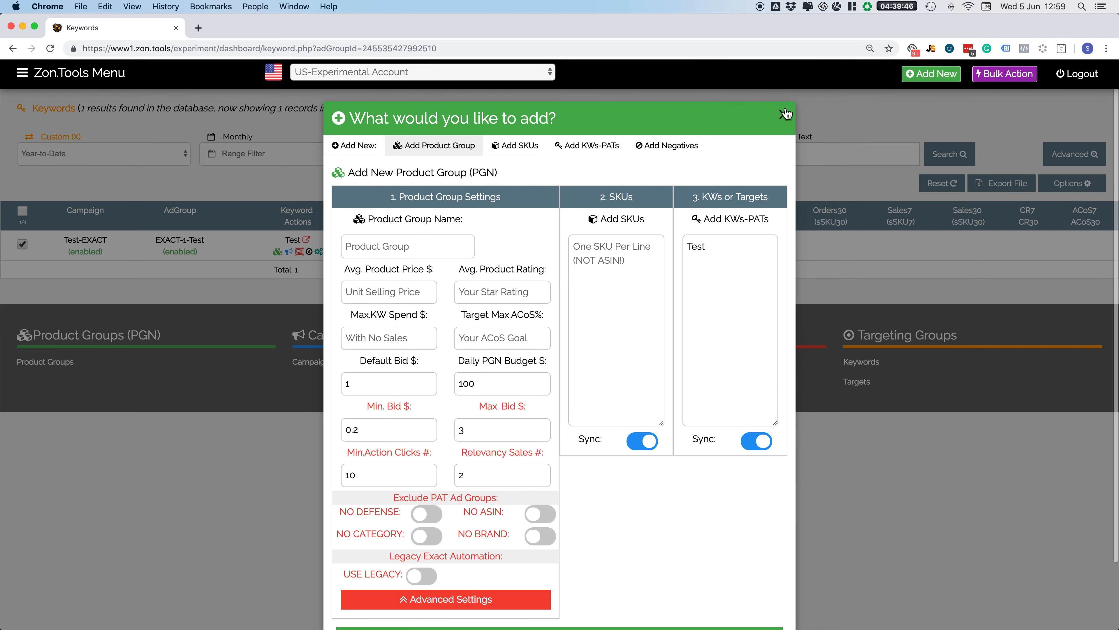
click(787, 113)
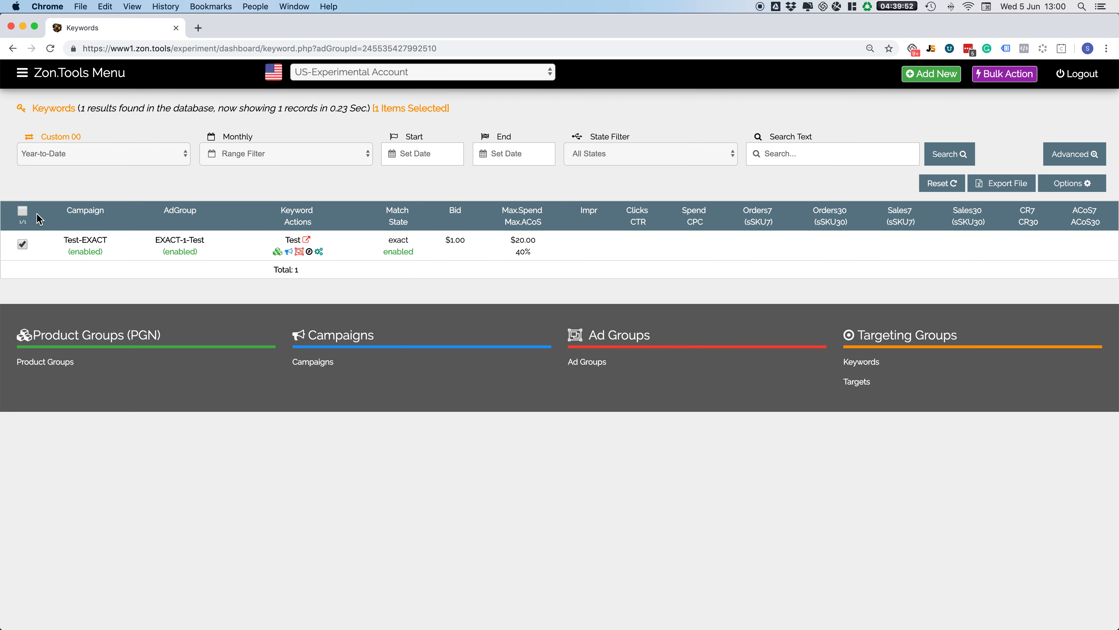
Step: Go to the PGN product groups list and open the rules of the Test product group
click(27, 86)
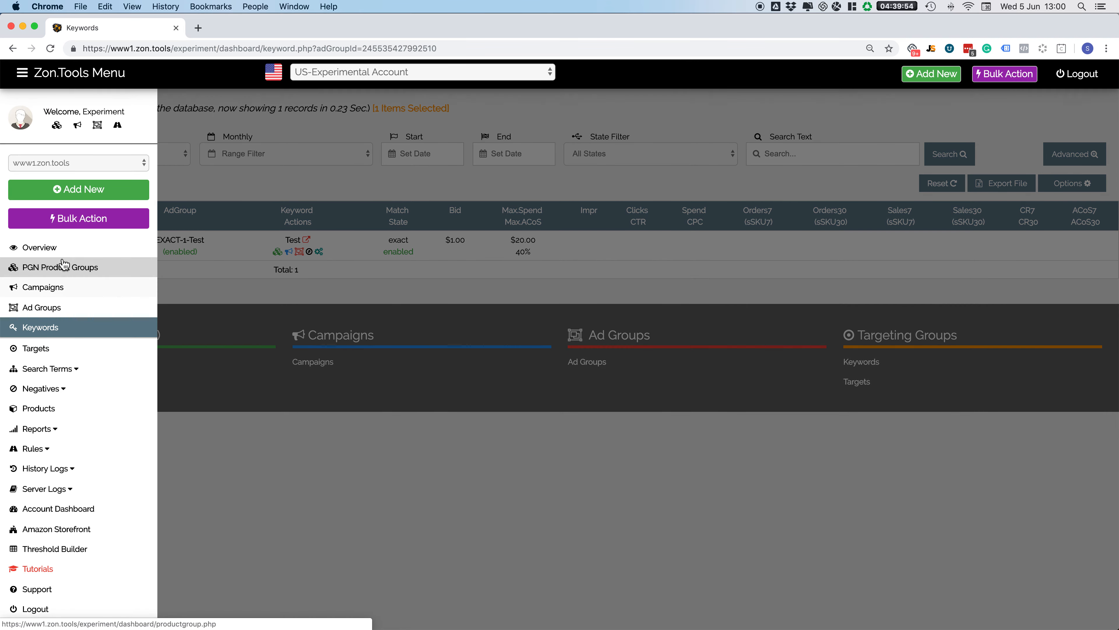
click(64, 265)
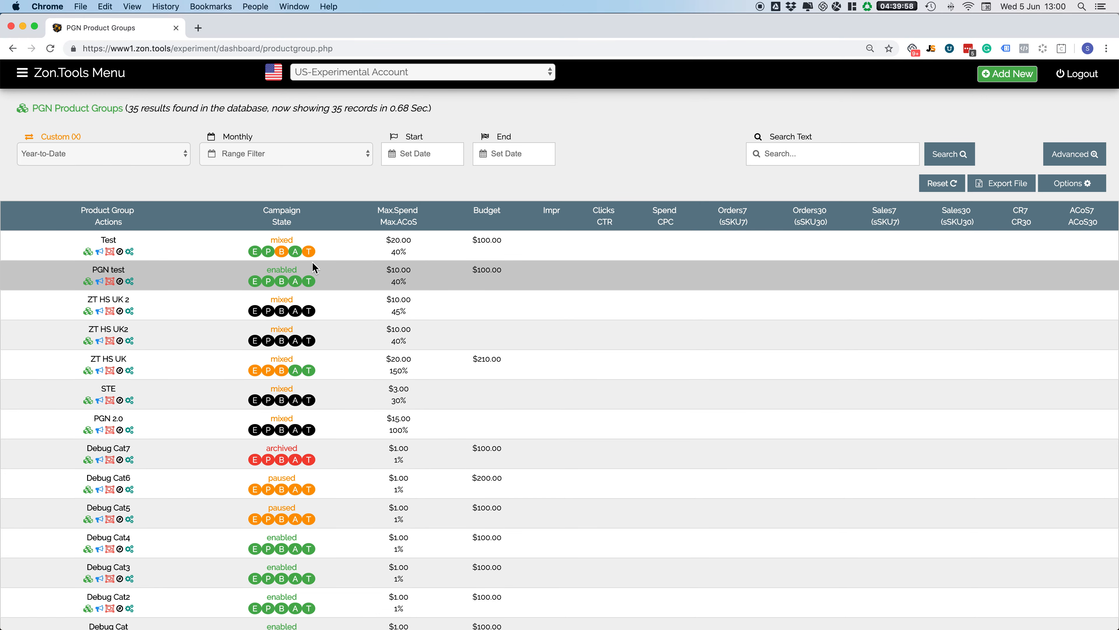
click(129, 251)
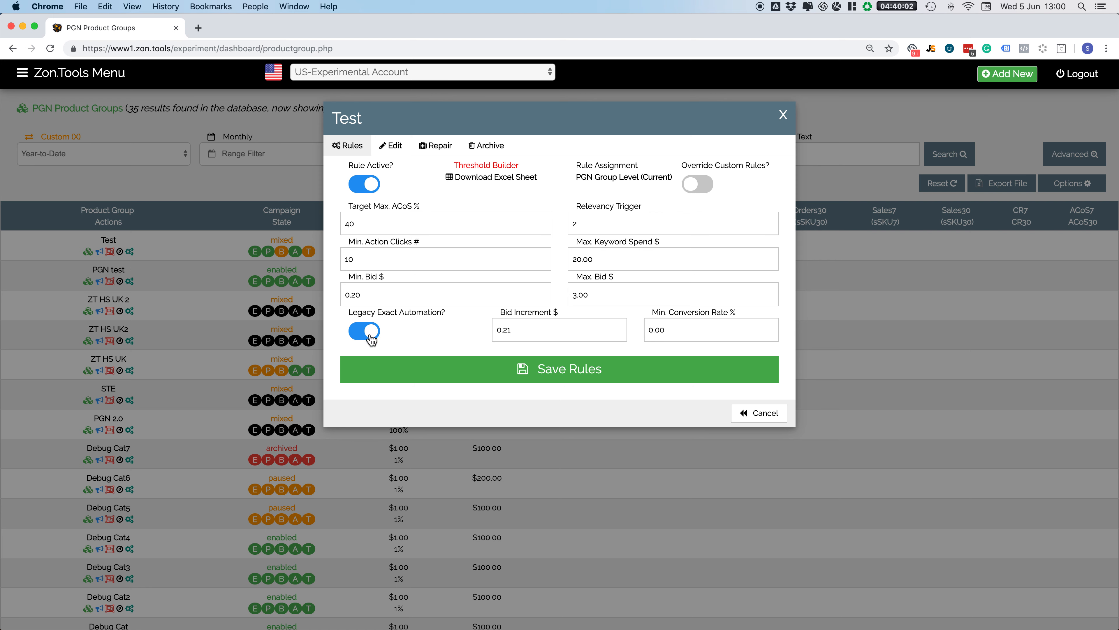
Step: Turn Legacy Exact Automation off and Override Custom Rules on for the Test product group, and close its rules without saving
click(366, 328)
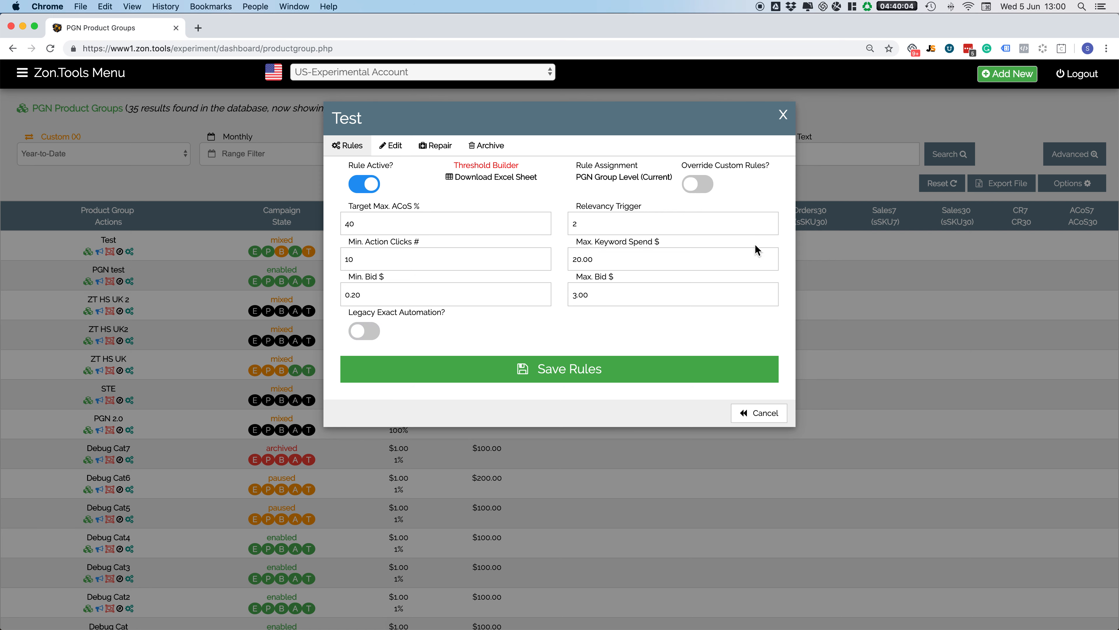
click(702, 194)
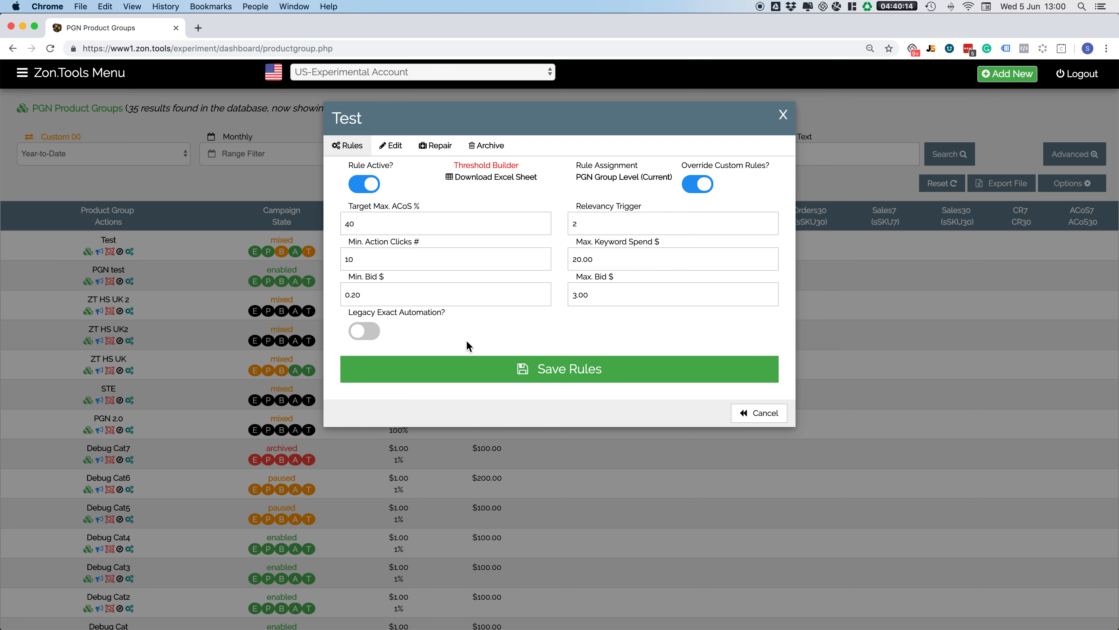
click(784, 116)
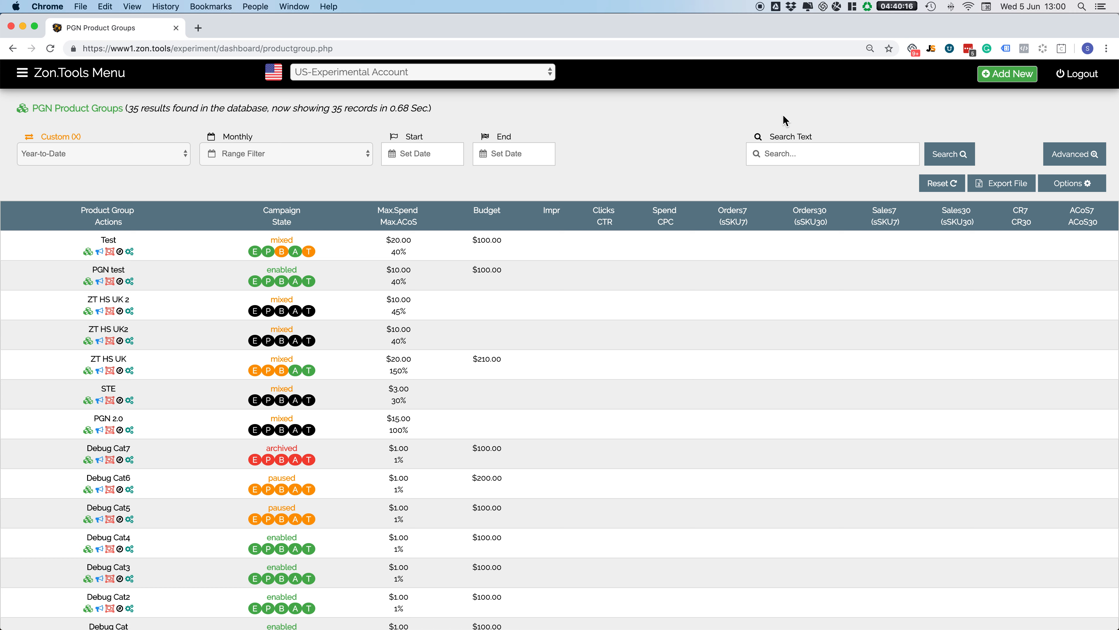